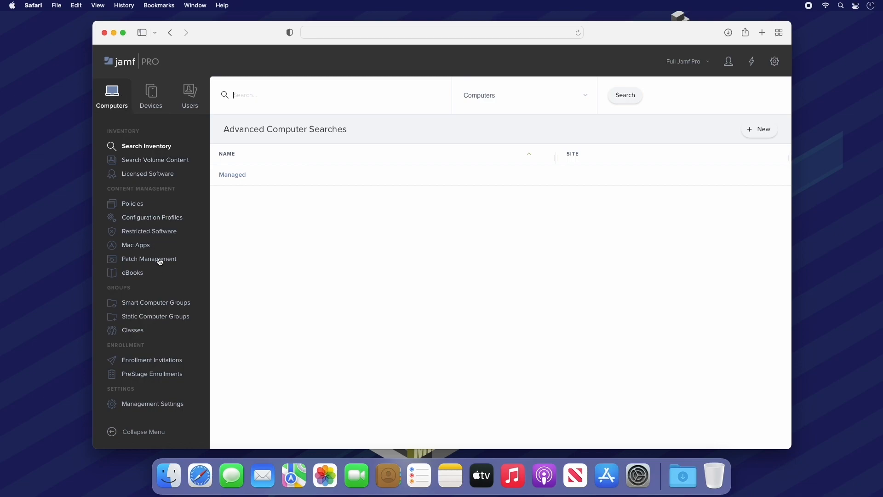
Step: Show the Smart Computer Groups list with All Managed Clients, All Managed Servers and Compliance Group
click(174, 305)
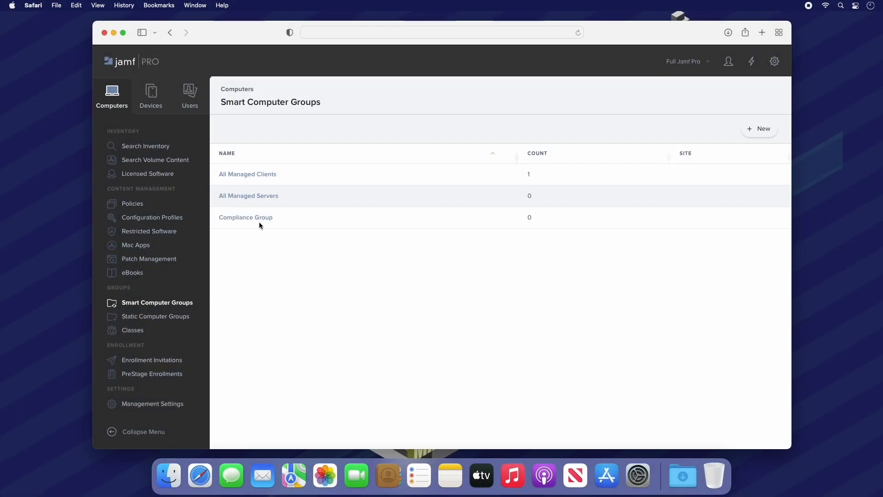
Step: Re-save Compliance Group with its criterion Application Title is Jamf Protect.app
click(264, 217)
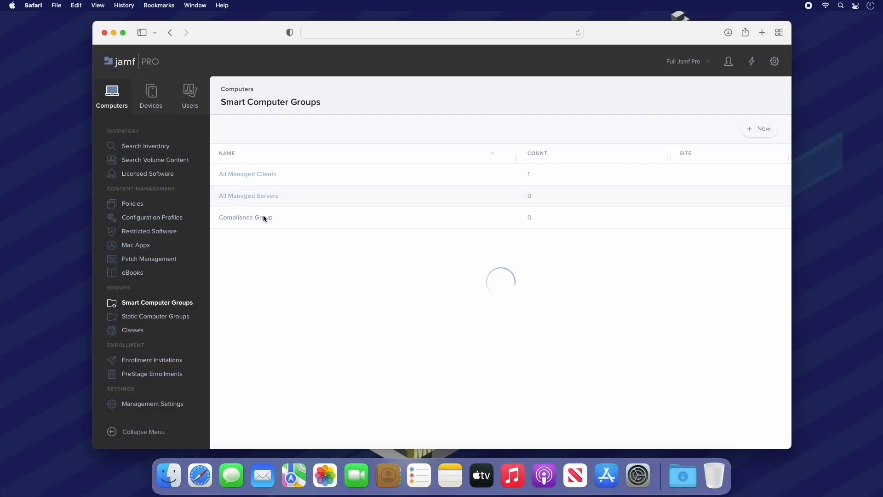
click(303, 133)
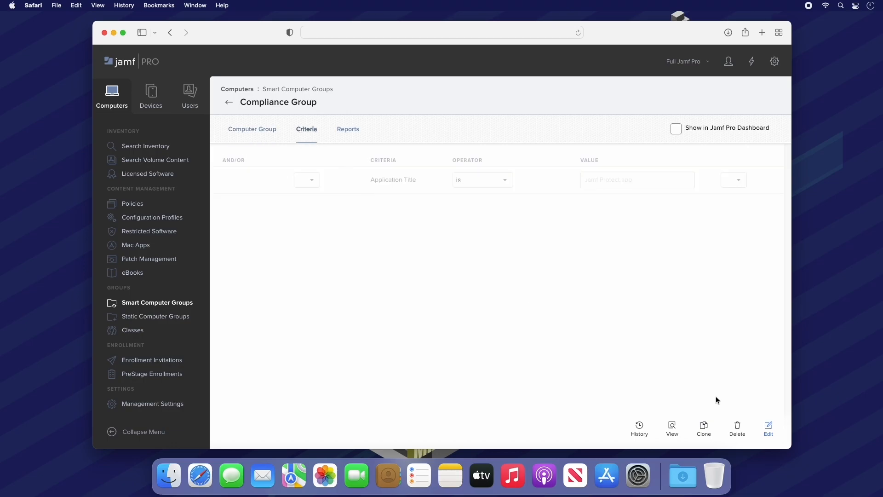
click(767, 429)
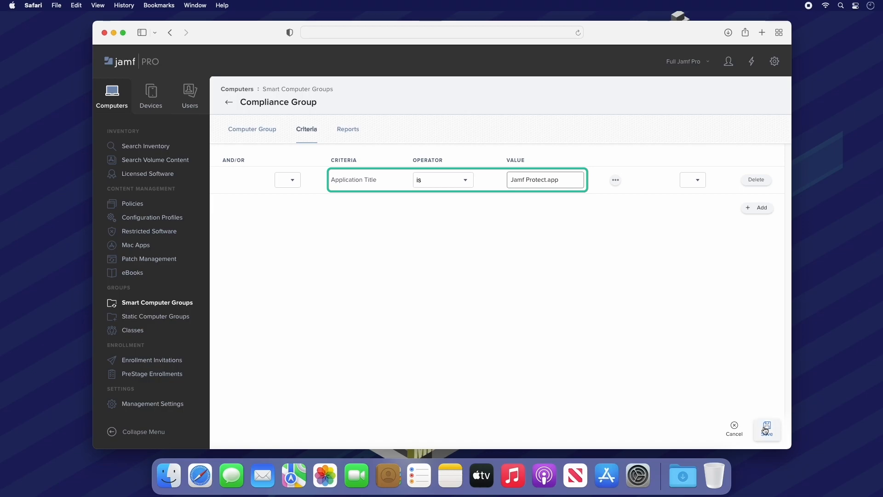
click(766, 429)
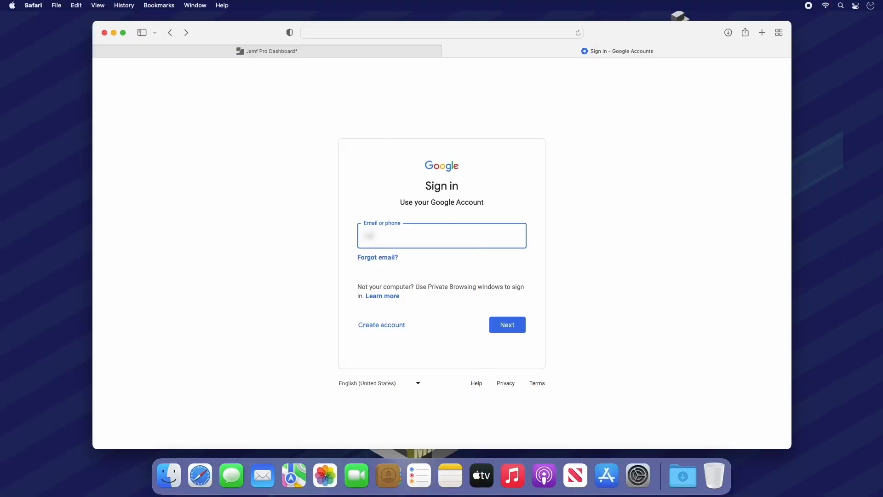
Step: Enter the admin account's e-mail address on the Google sign-in page
text(...)
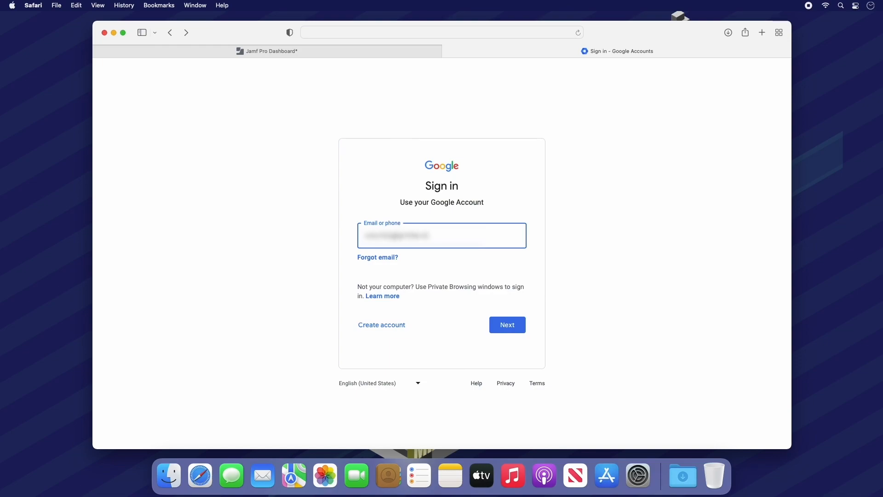
Step: Sign in to the Google admin account with its password
click(510, 331)
text(•••••••••••)
click(511, 307)
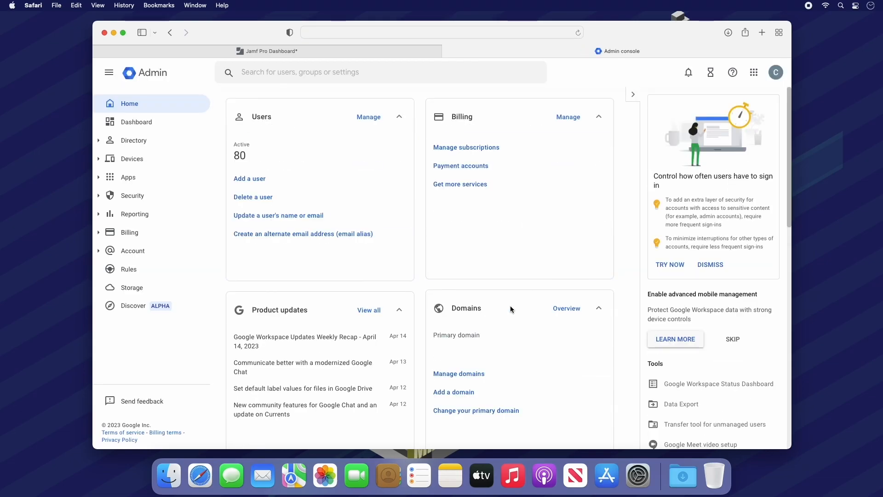
Step: Go to Devices > Mobile & endpoints > Settings > Third-party integrations
click(177, 167)
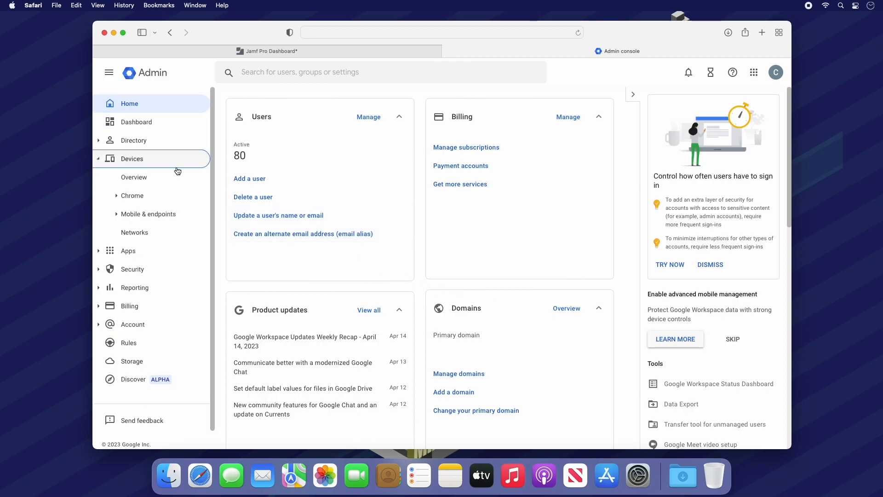
click(174, 215)
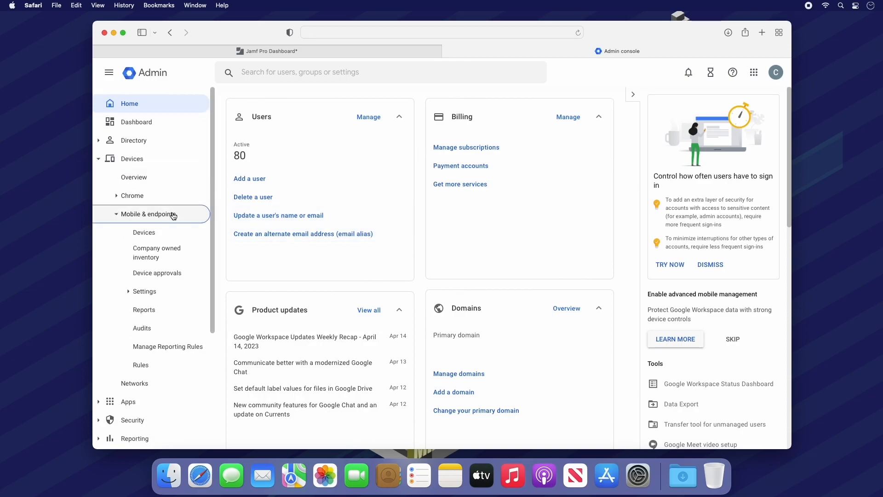
click(163, 292)
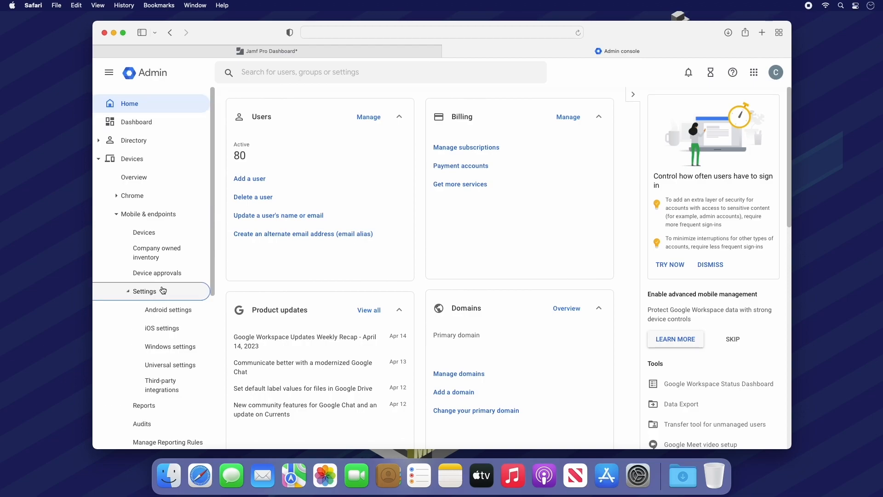
click(174, 382)
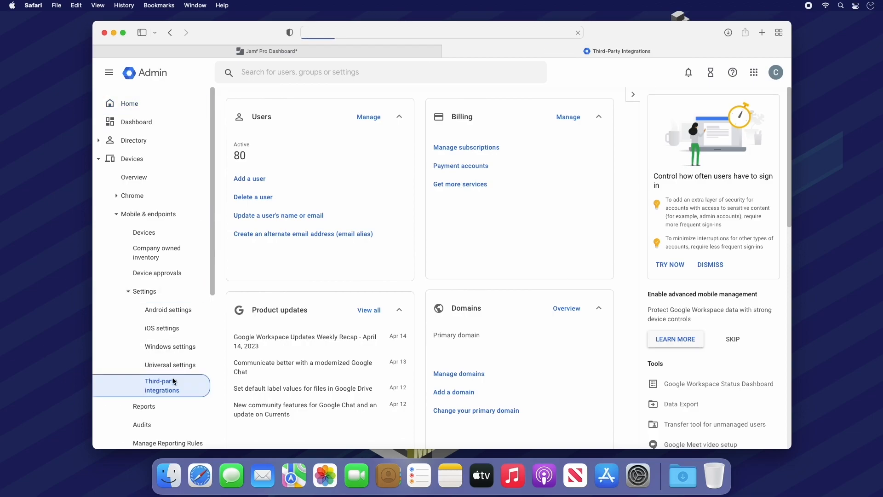
Step: Open Jamf's partner connection under Security and MDM partners and copy its customer ID
mouse_move(695, 257)
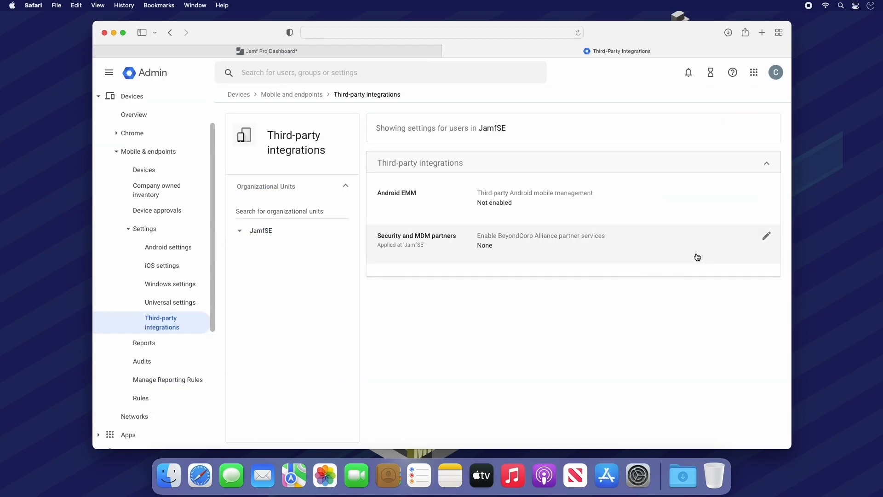
click(766, 237)
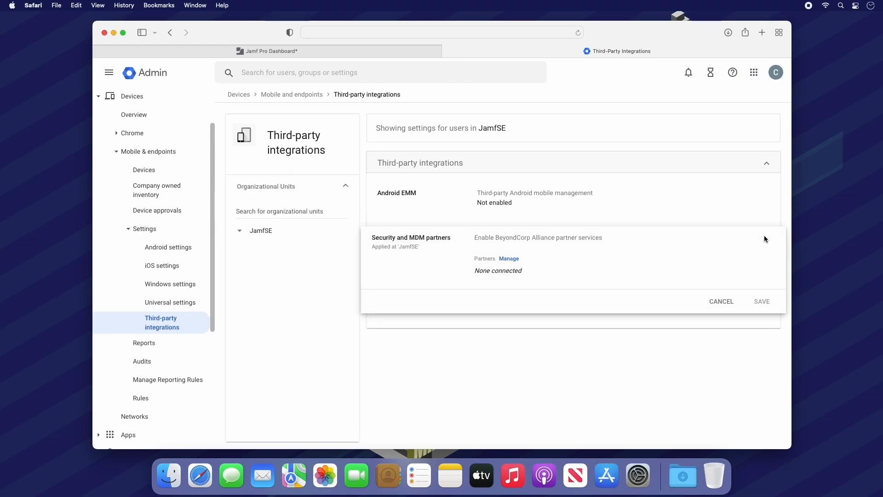
click(500, 259)
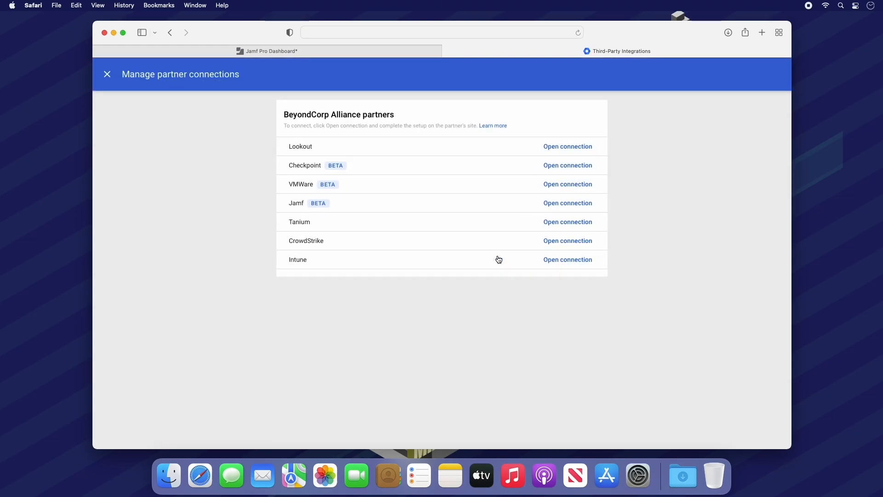
click(568, 204)
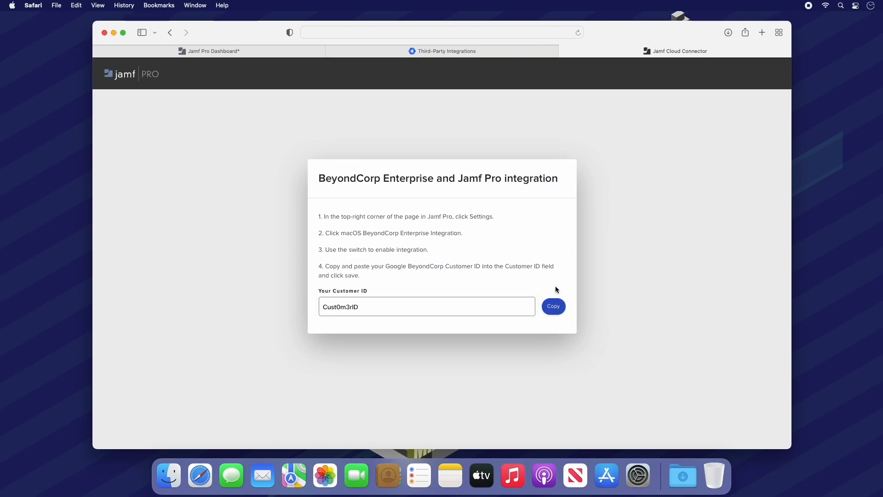
click(566, 51)
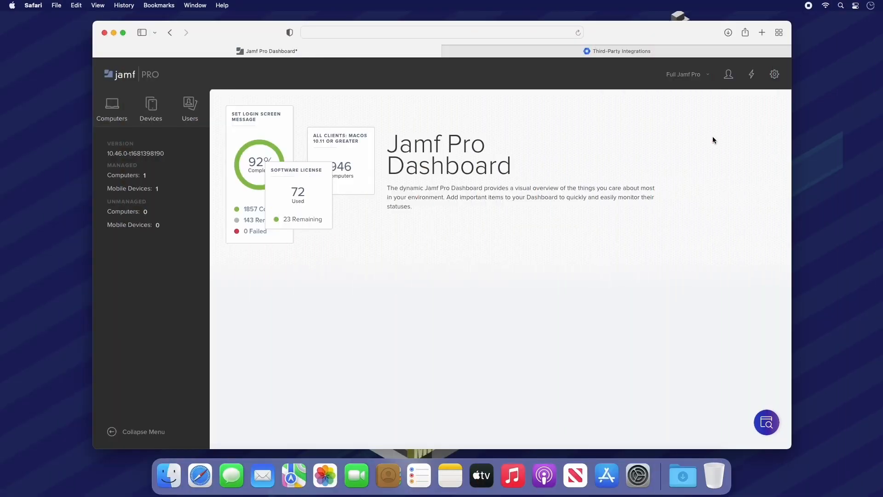
Step: Turn on BeyondCorp Enterprise Integration, enter the customer ID, and enable macOS and iOS/iPadOS
click(774, 74)
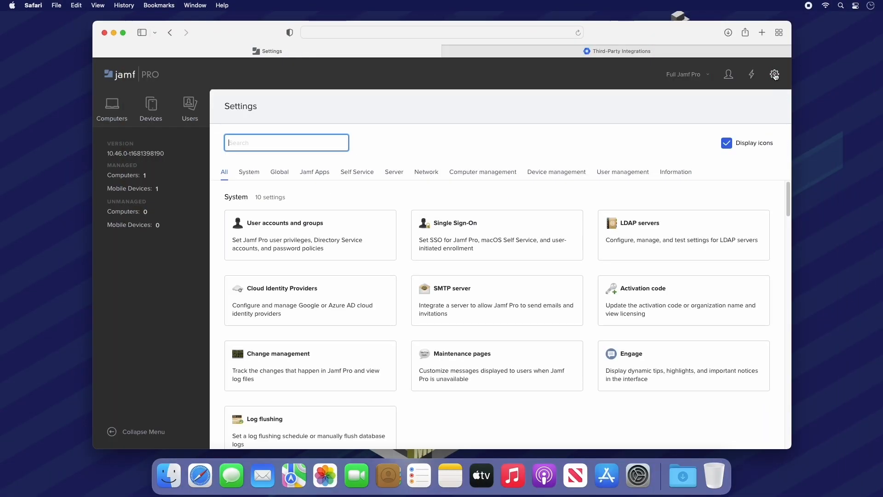
click(281, 173)
scroll(304, 239, down, 5)
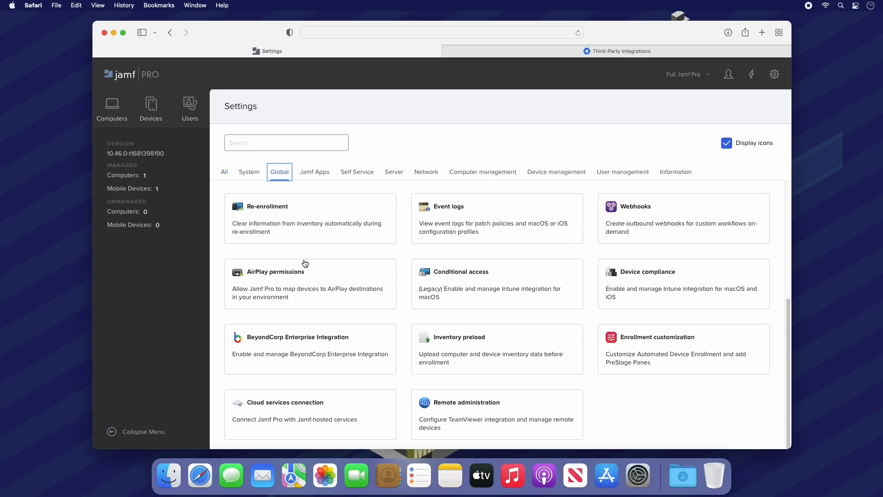
click(316, 331)
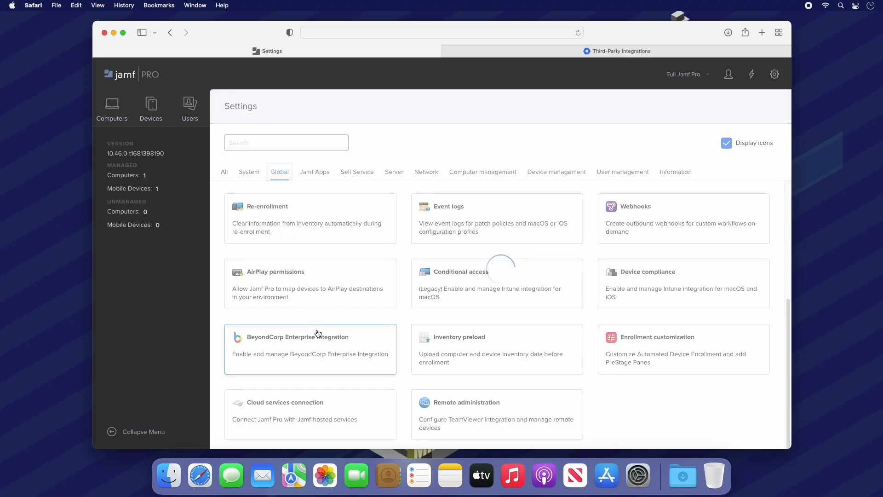
click(765, 146)
click(348, 183)
text(Cust0m3rID)
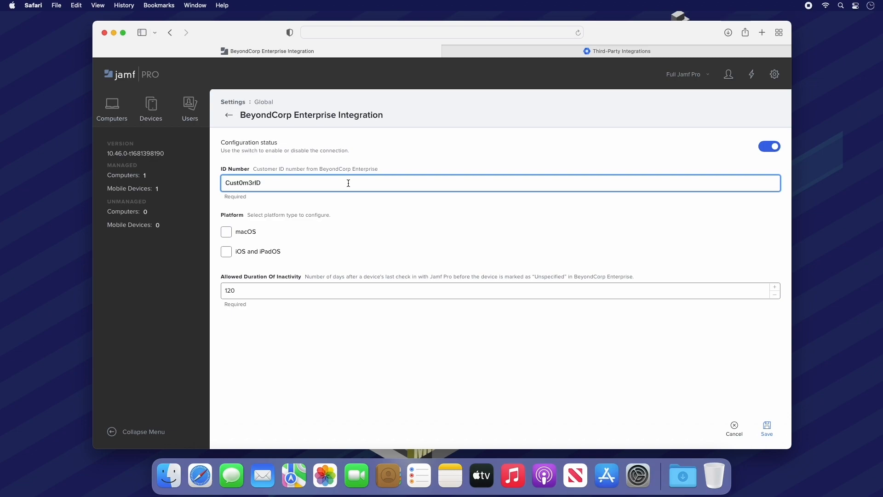
click(227, 233)
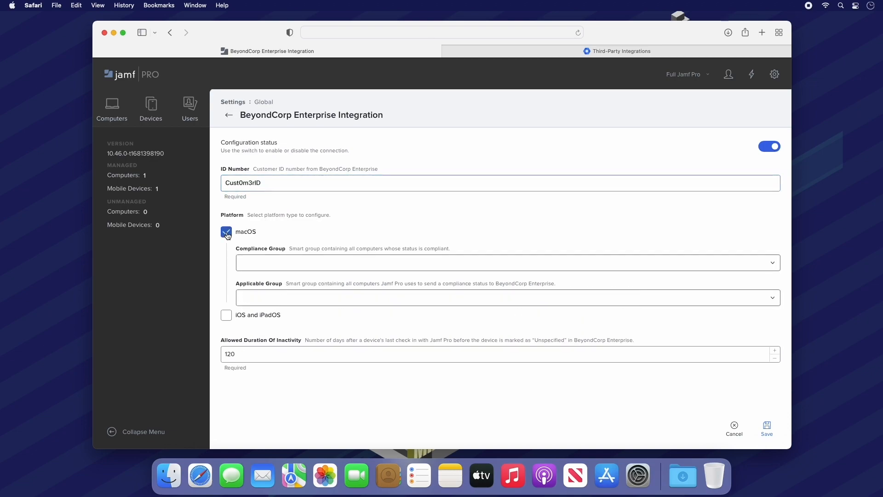
click(226, 323)
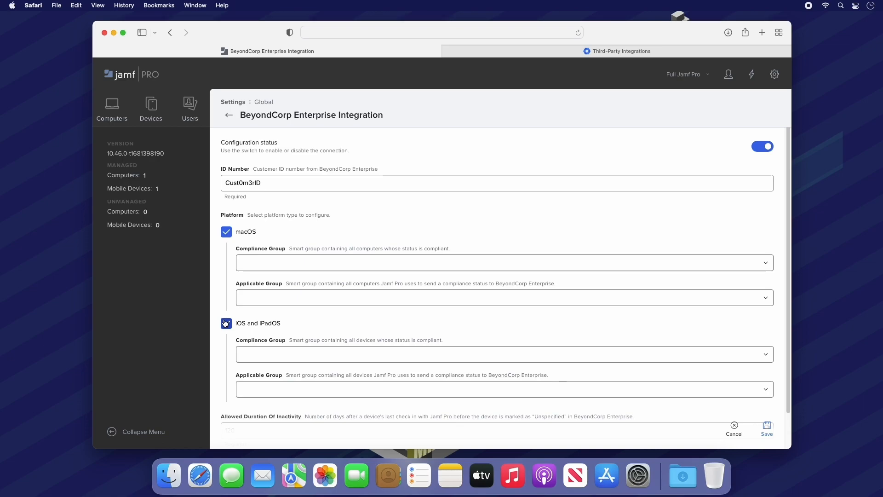
Step: Use Compliance Group for compliance and All Managed Clients/All Managed Devices as applicable groups, then save
click(274, 267)
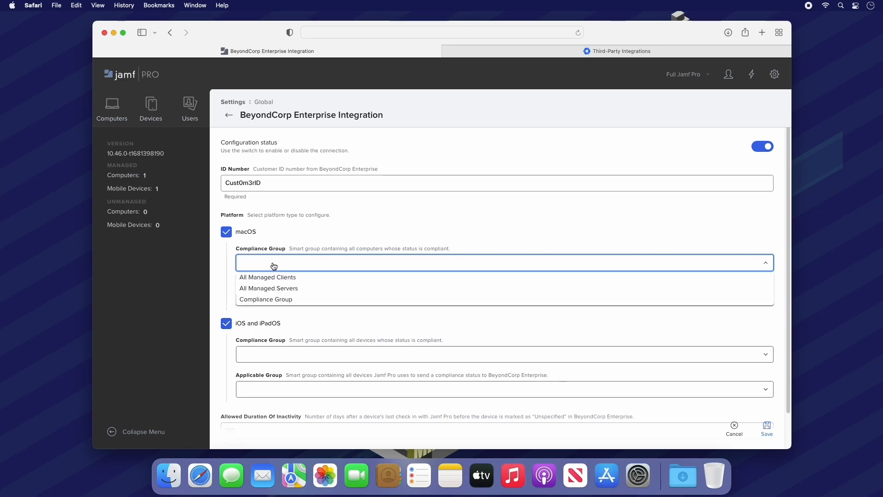
click(280, 299)
click(282, 299)
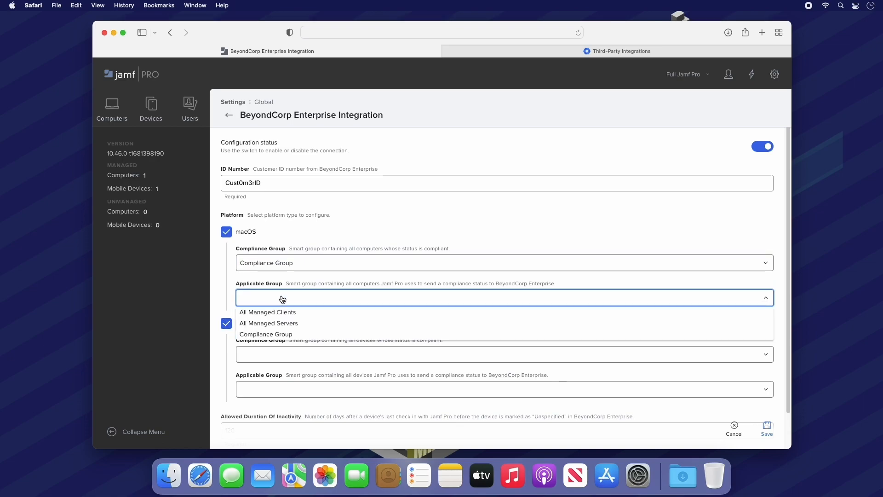
click(283, 308)
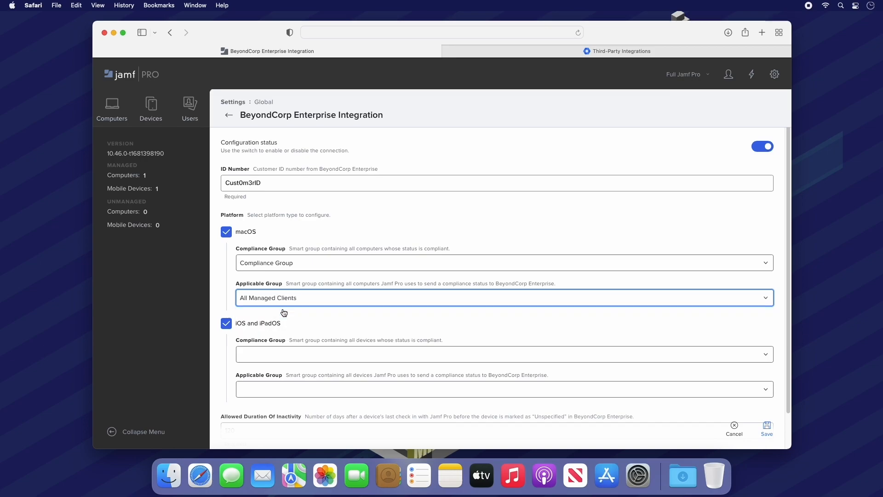
click(288, 354)
click(288, 379)
click(289, 391)
click(283, 401)
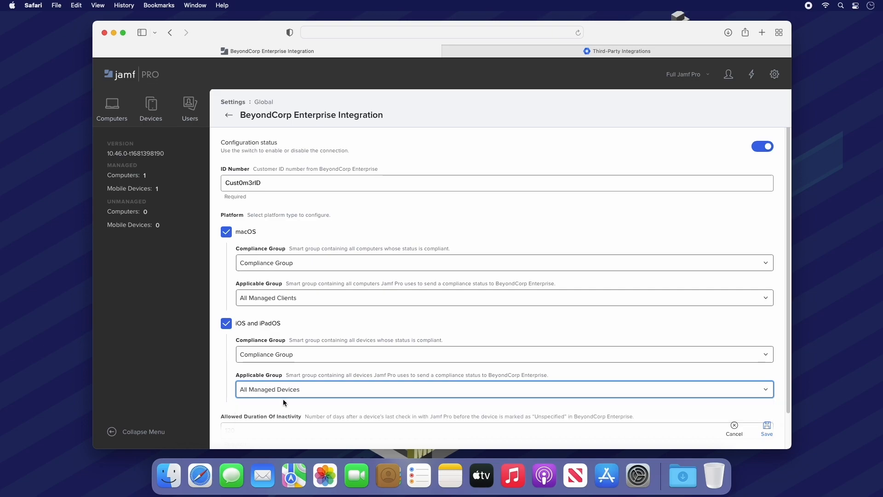
click(767, 428)
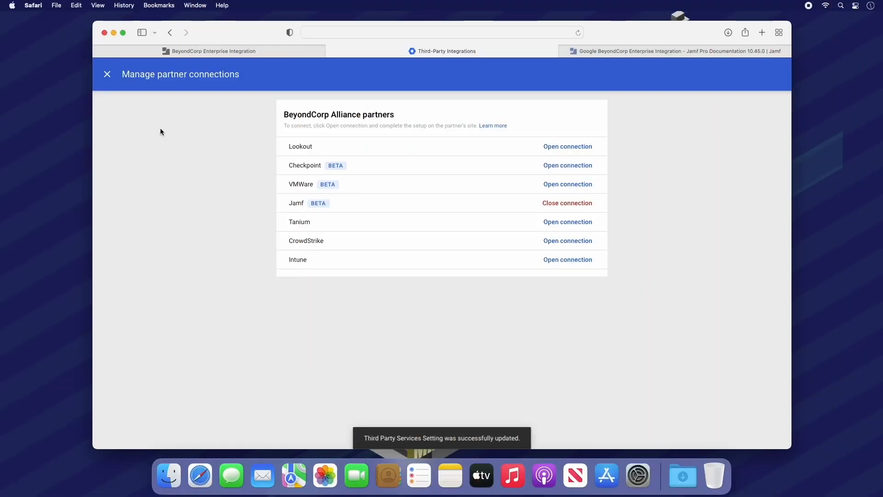
Step: Select Jamf as the Security and MDM partner and save the setting
click(107, 74)
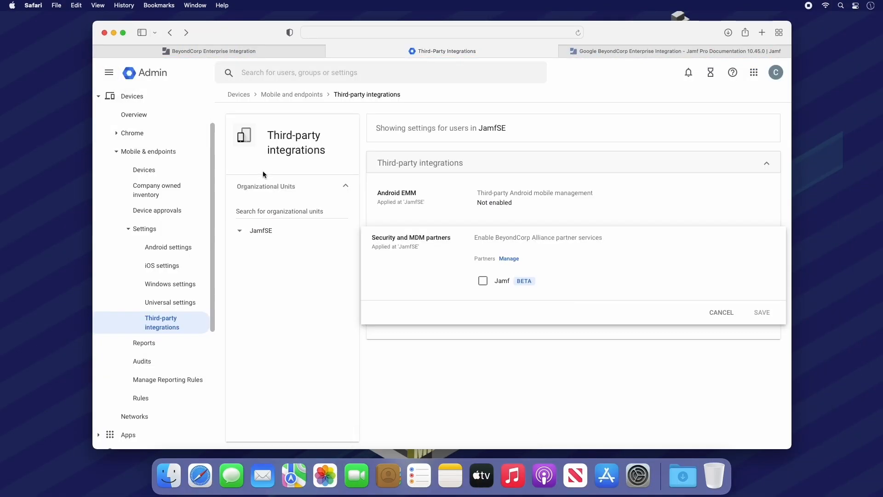
click(482, 281)
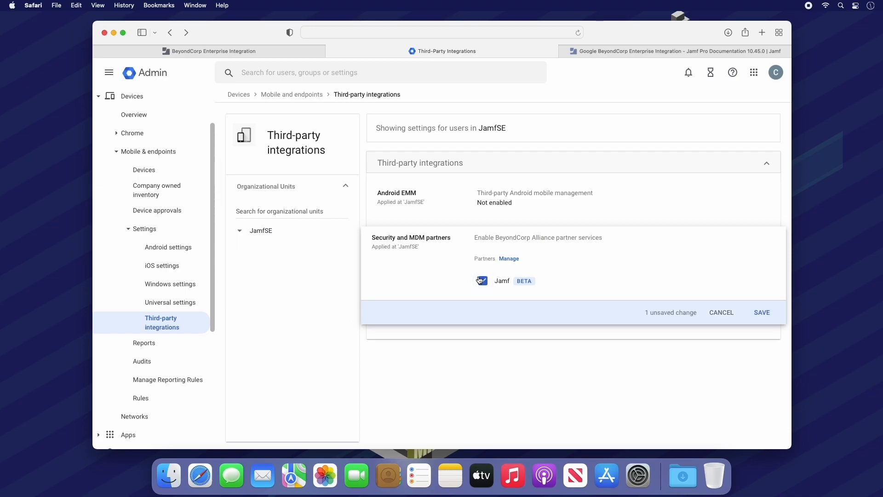
click(762, 314)
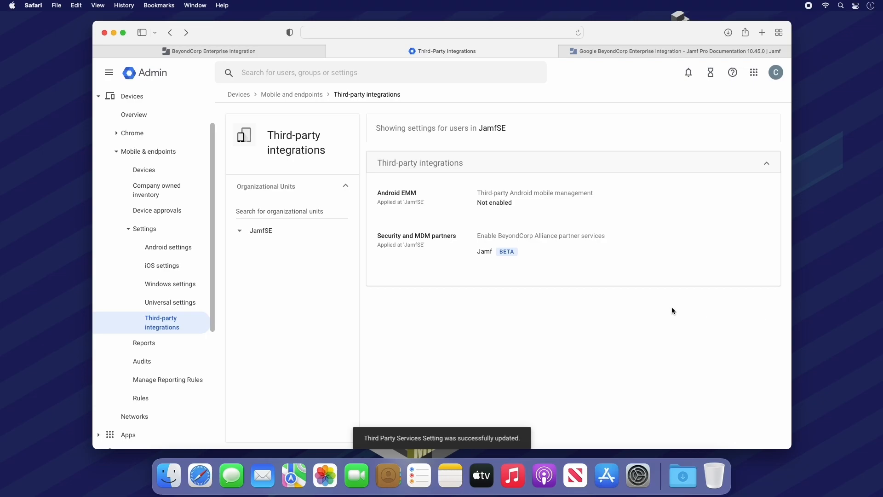
click(133, 97)
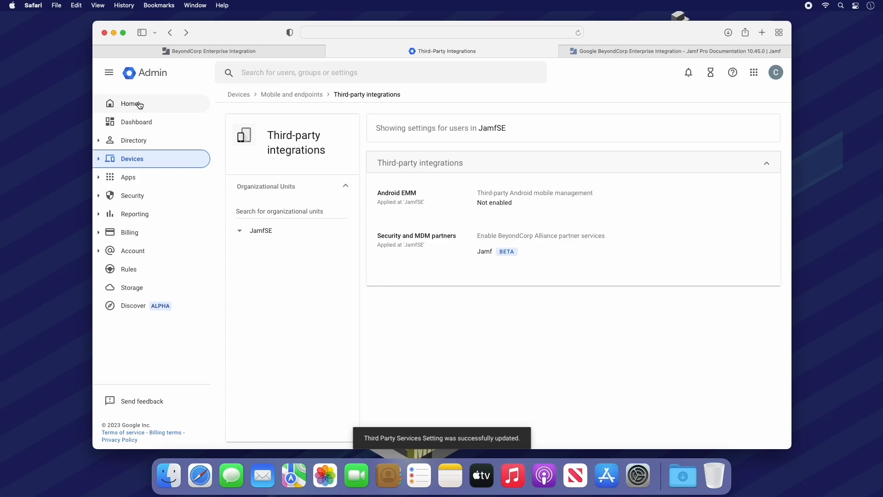
Step: Create a new Context-Aware Access level named isJamfManaged
click(159, 196)
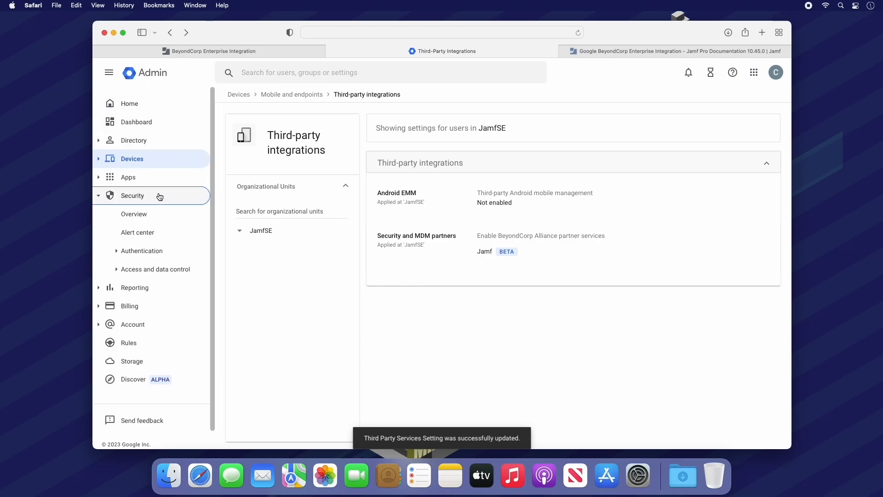
click(163, 271)
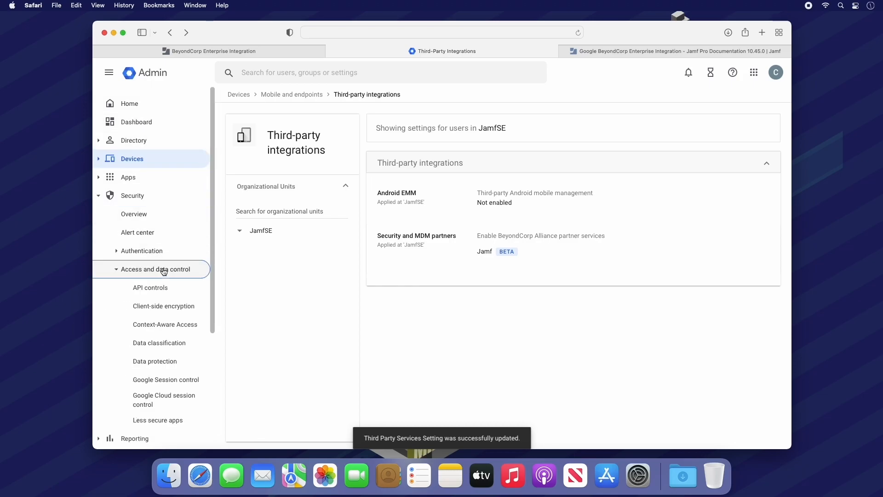
click(163, 322)
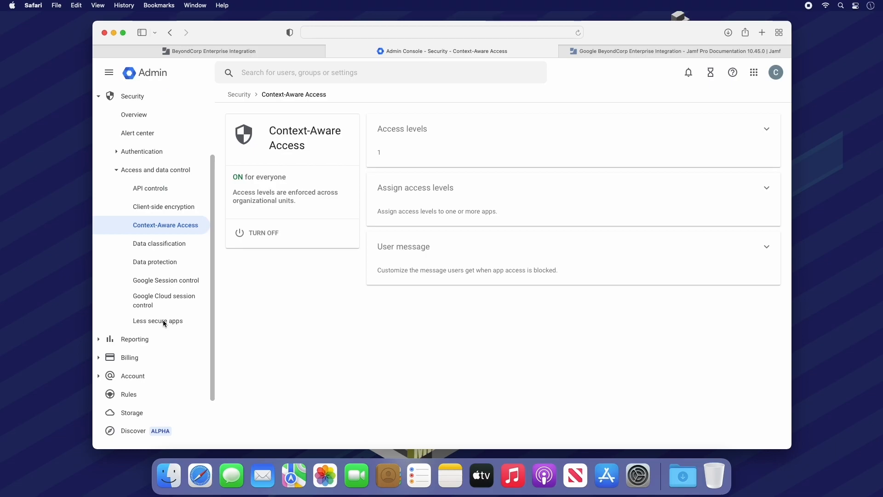
click(509, 155)
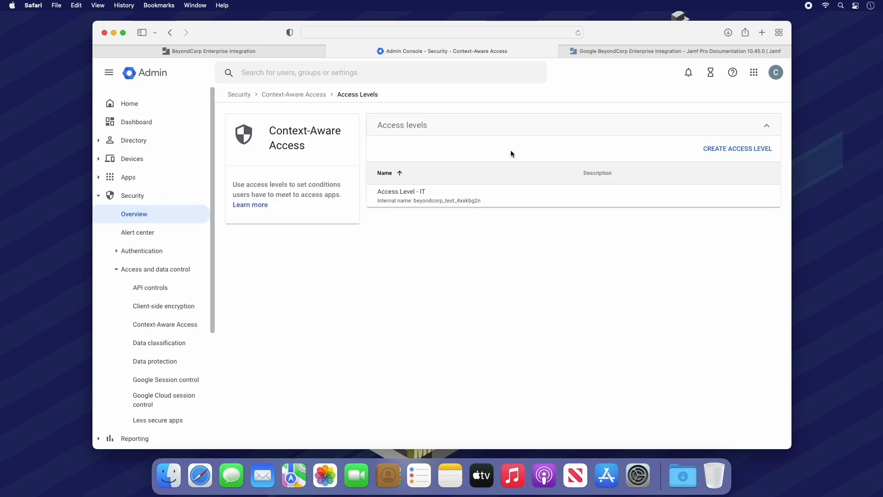
click(727, 148)
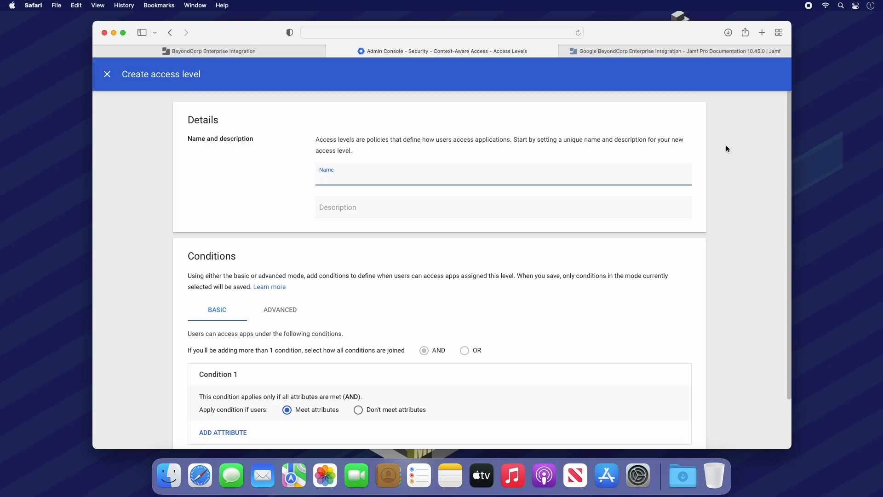
text(isJamfManaged)
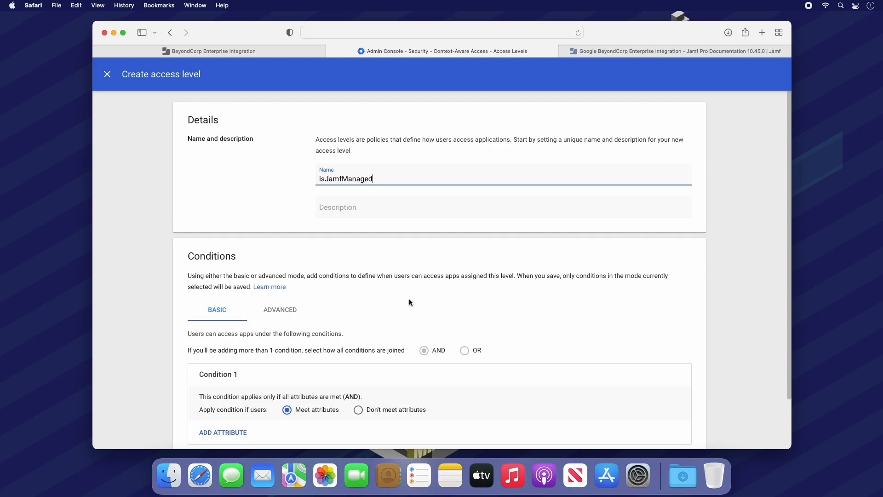
Step: Paste Jamf's compliance CEL condition from the docs into the Advanced editor and save isJamfManaged
click(293, 312)
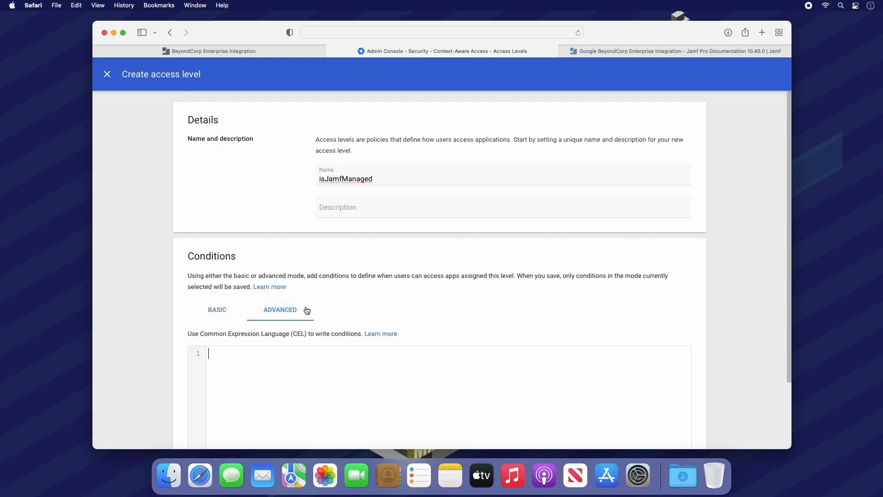
click(619, 52)
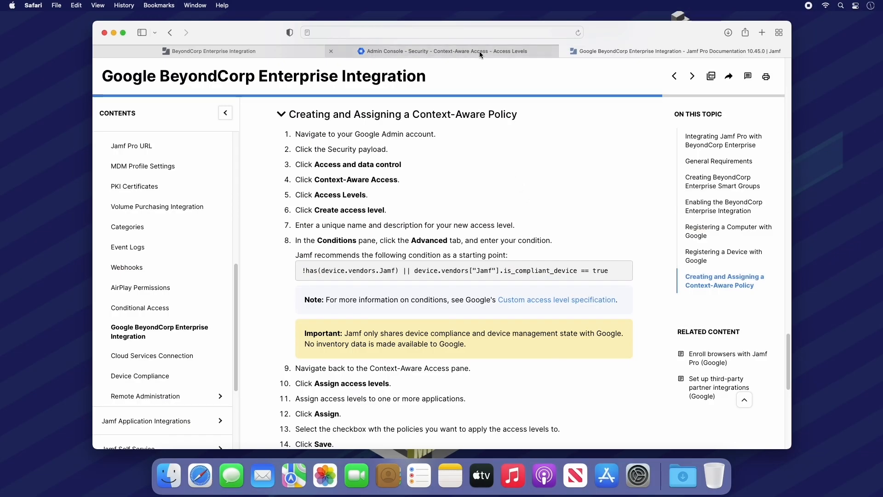
click(480, 52)
click(337, 357)
text(!has(device.vendors.Jamf) || device.vendors["Jamf"].is_compliant_device == true)
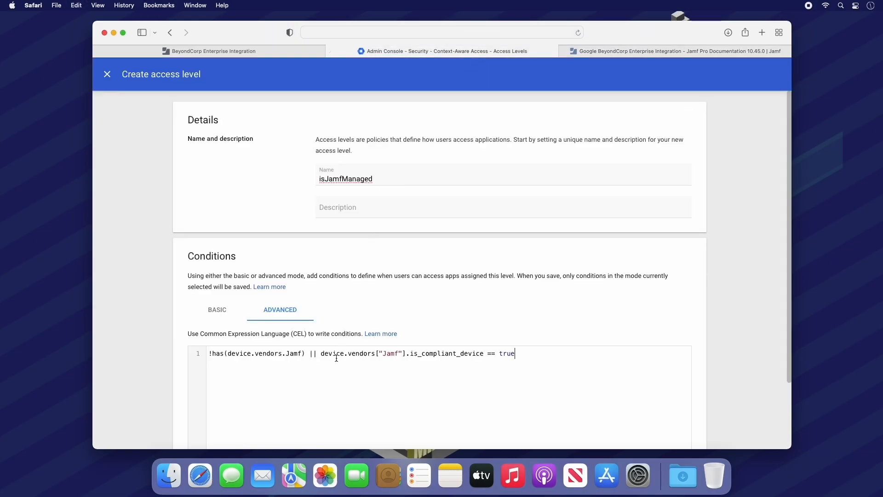
scroll(336, 358, down, 3)
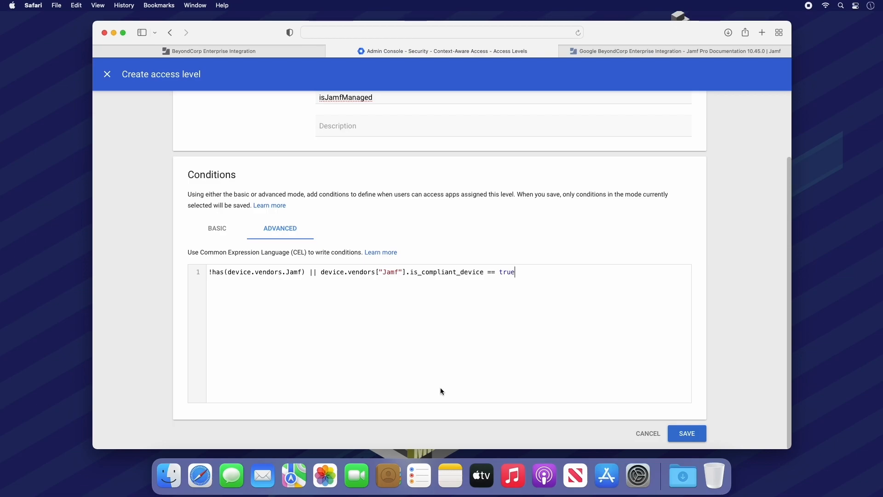
click(688, 433)
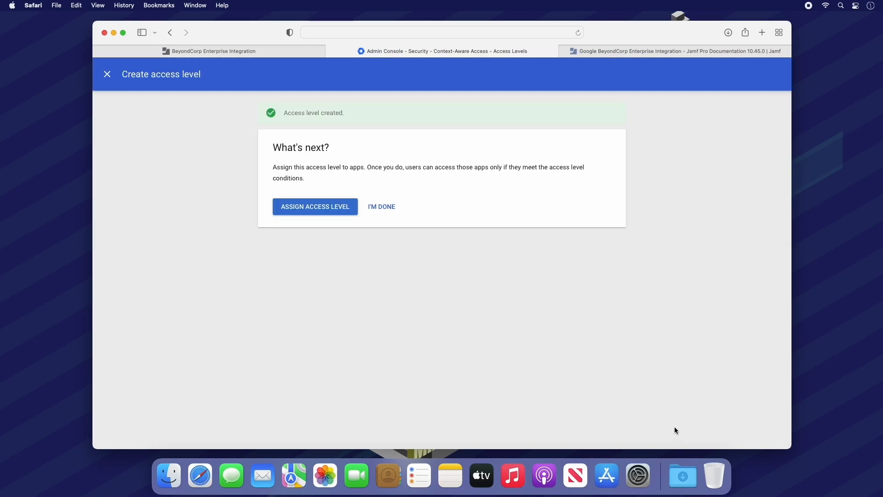
Step: Assign the isJamfManaged access level to Drive and Docs and save
click(323, 210)
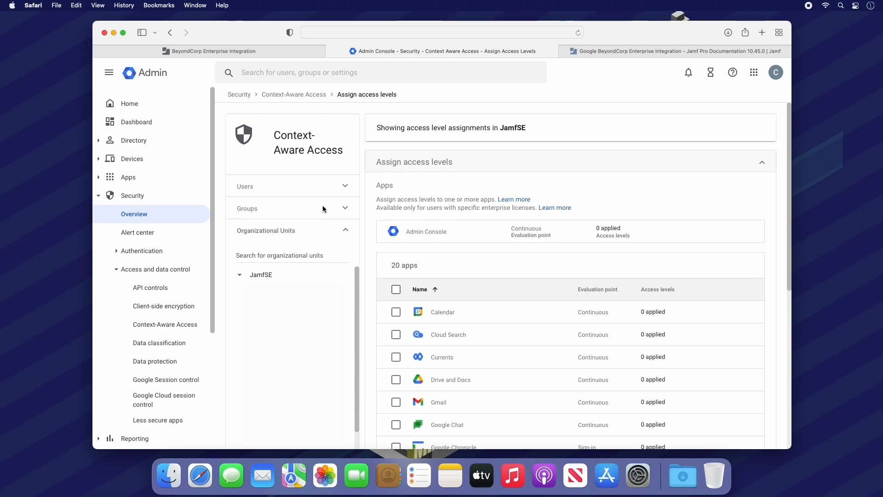
click(396, 379)
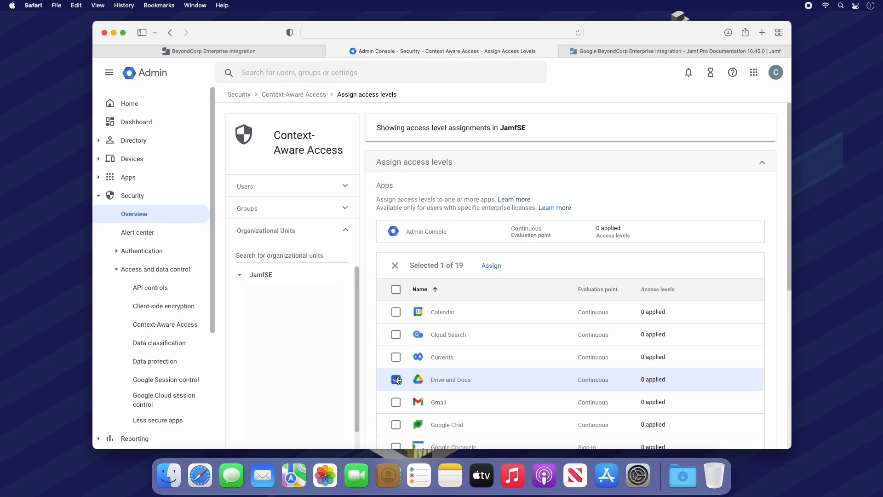
click(488, 267)
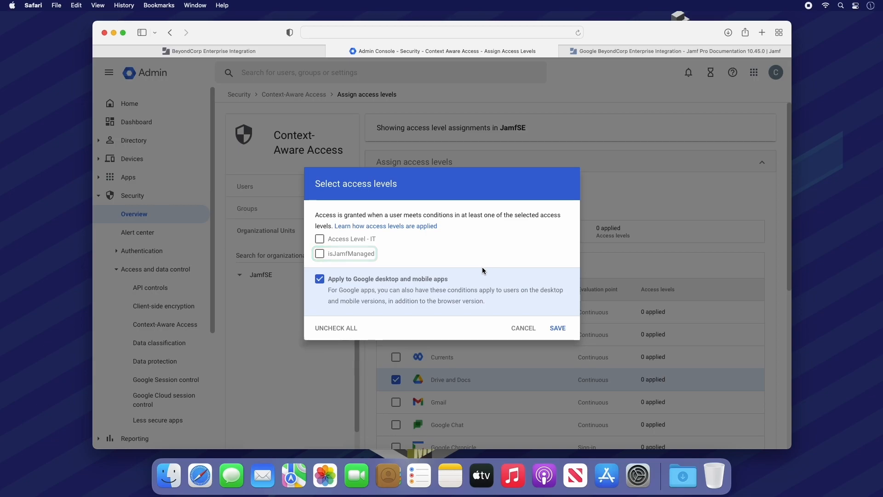
click(321, 253)
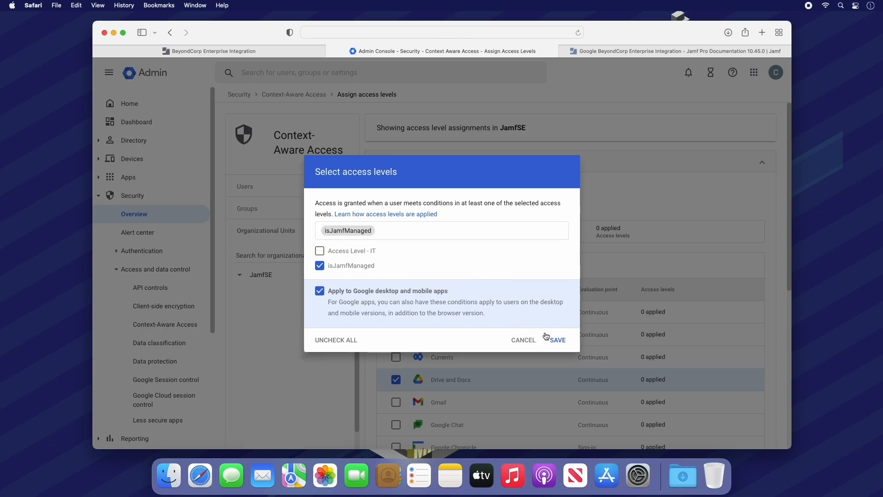
click(558, 340)
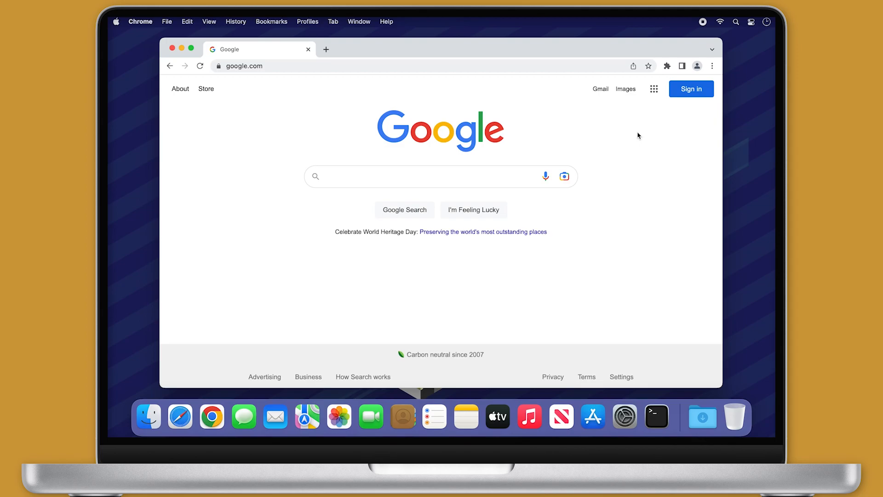
Step: Sign the work account into the Endpoint Verification extension, then open Drive from the apps grid
click(667, 66)
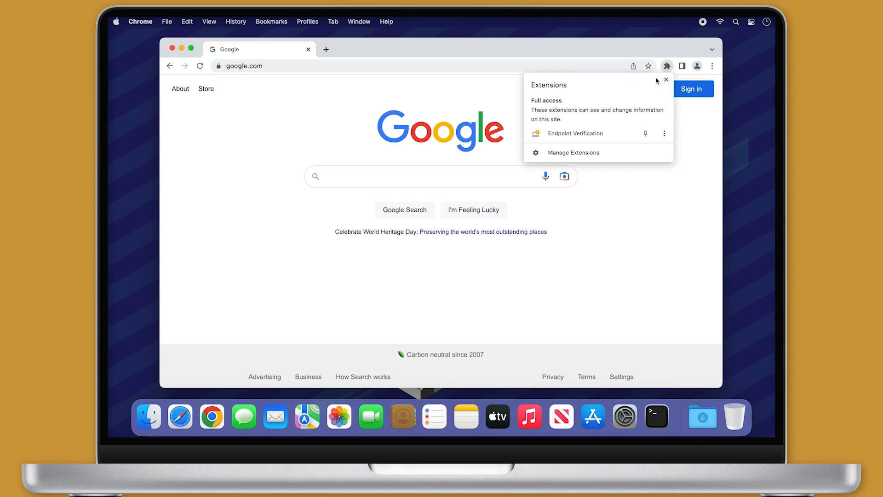
click(610, 132)
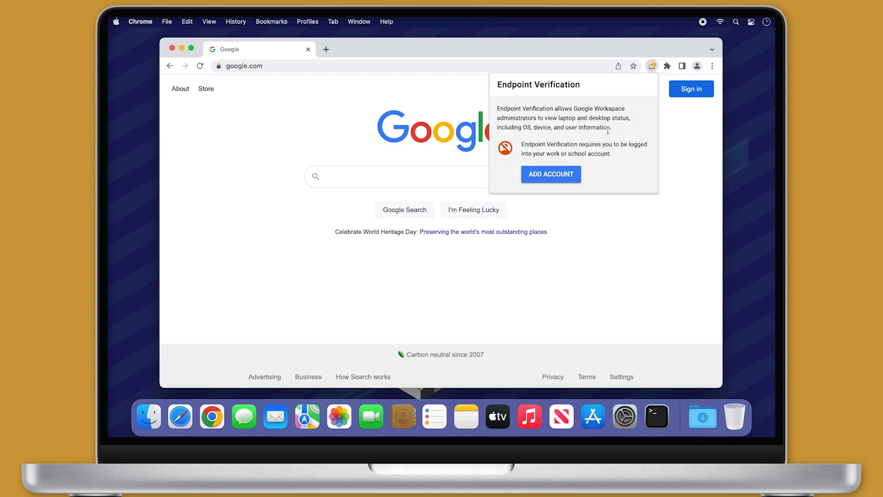
click(570, 174)
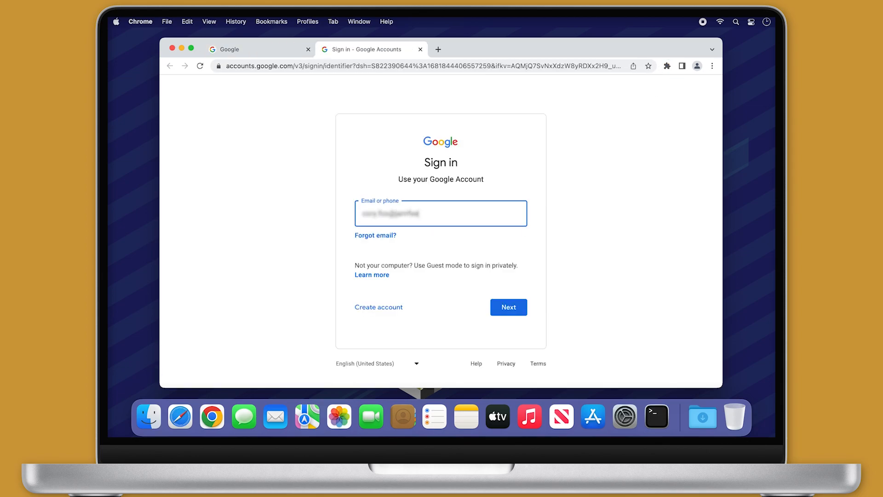
key(Return)
text(***********)
click(517, 301)
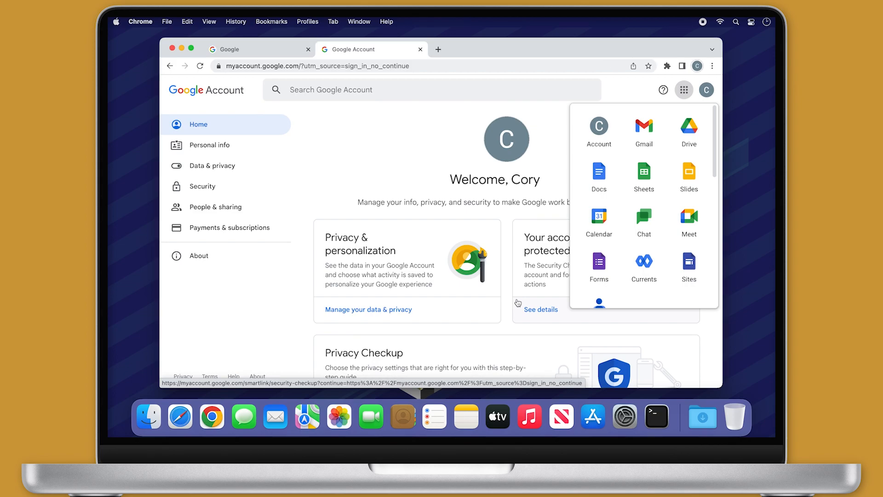
click(687, 130)
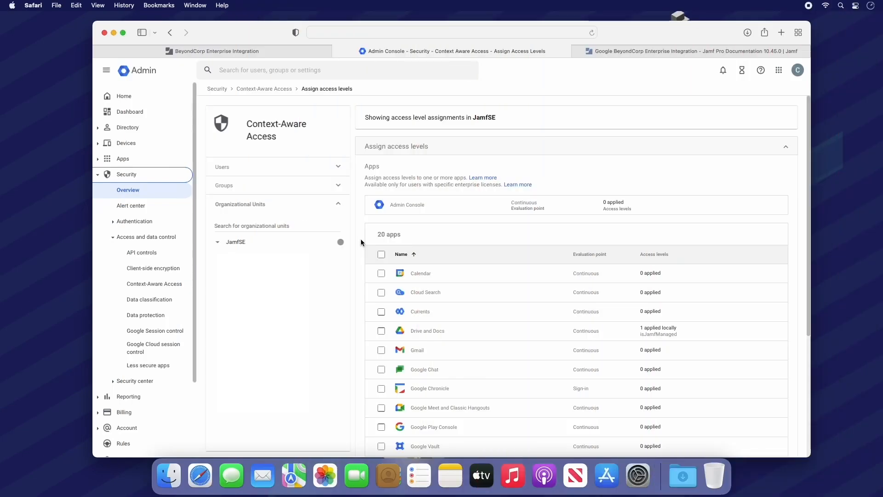
Step: Open the MacBook Pro under Mobile & endpoints devices and view its Jamf third-party compliance status
click(161, 143)
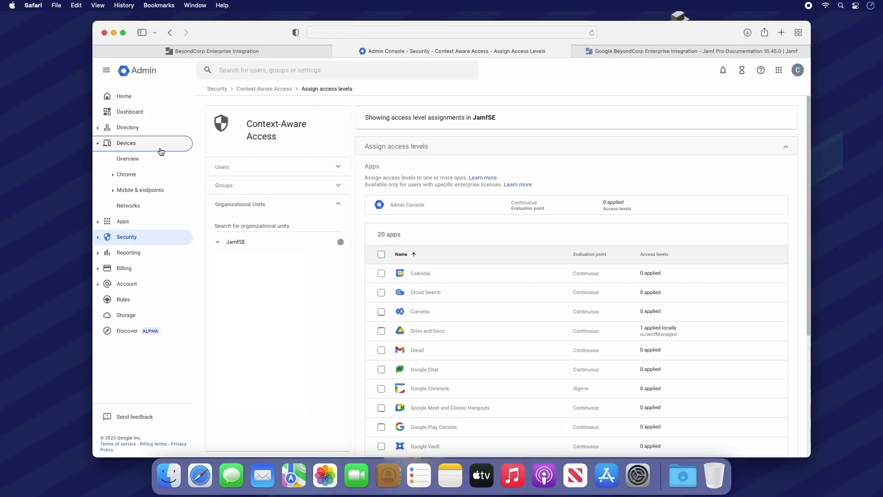
click(159, 190)
click(161, 205)
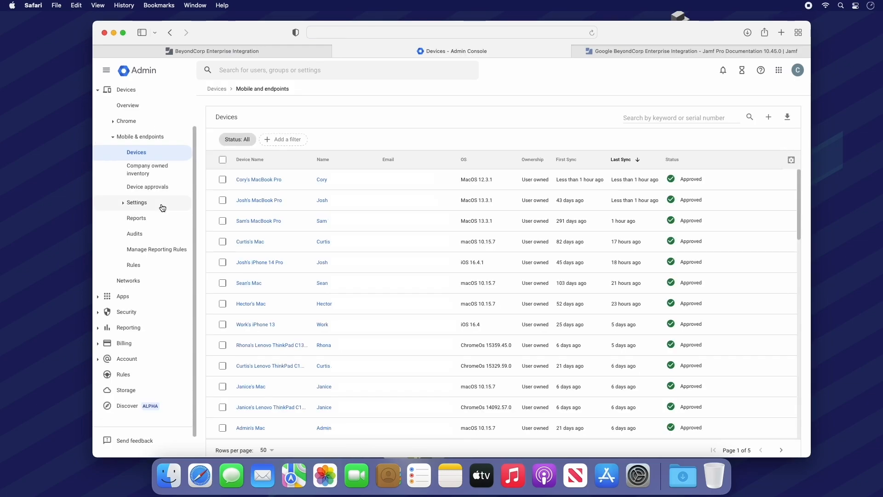
click(258, 180)
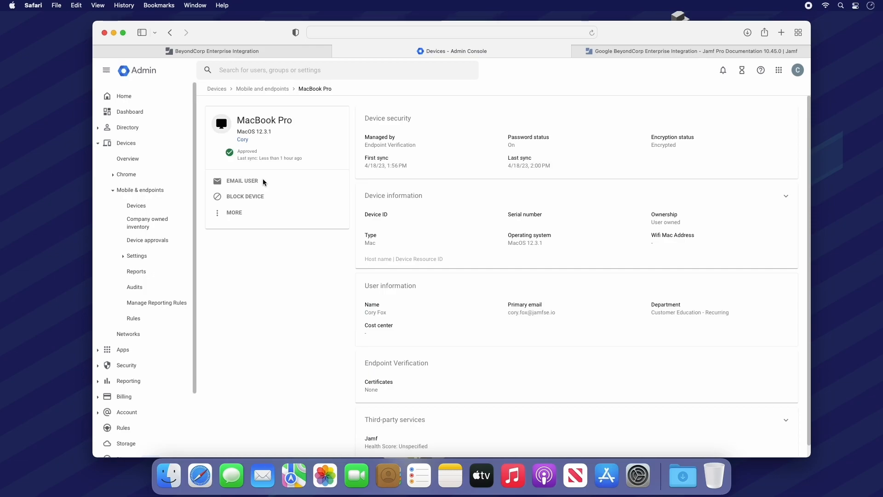
click(477, 414)
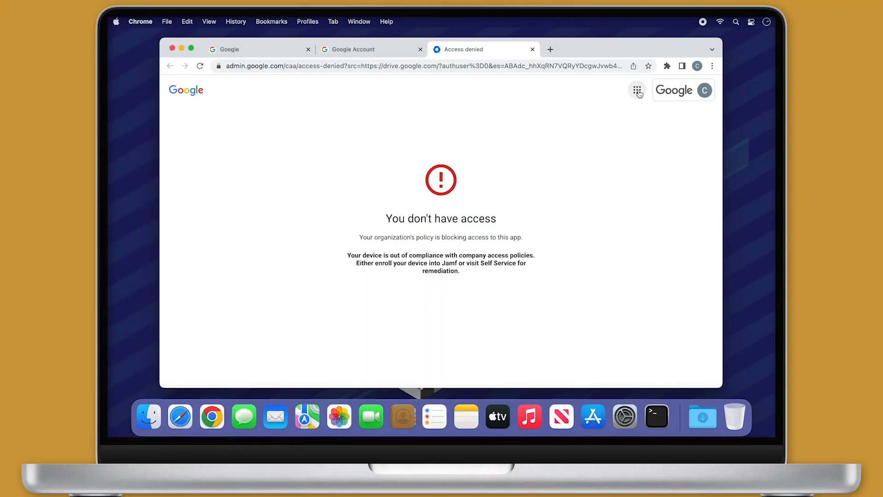
Step: Open Drive again from the Google apps grid on the access-denied tab
click(638, 92)
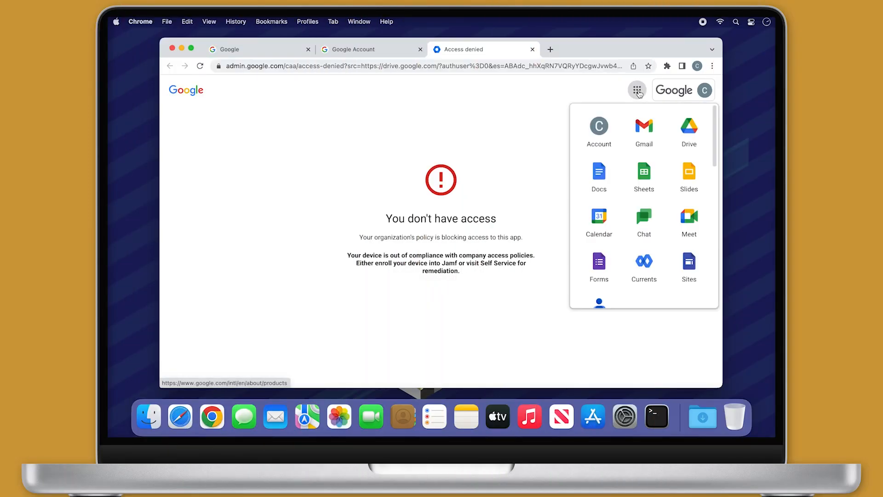
click(685, 126)
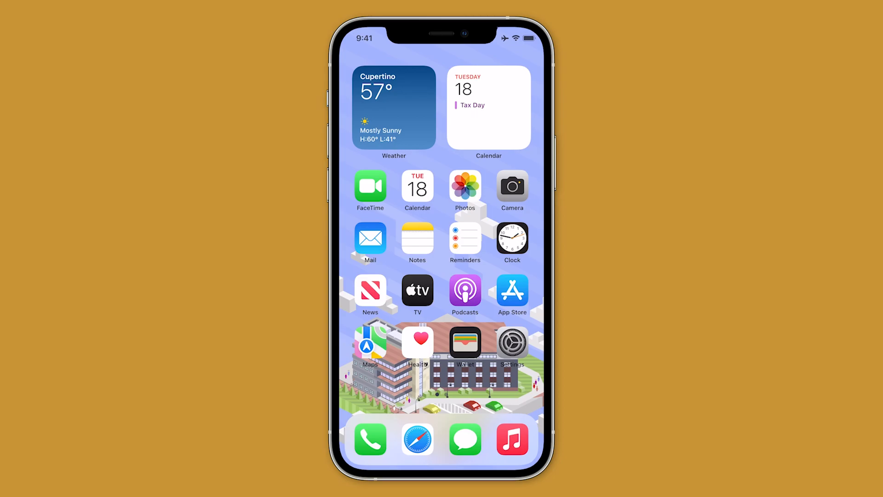
Step: In Self Service on the iPhone, start Google BeyondCorp registration from the Compliance category
drag(501, 104, 381, 101)
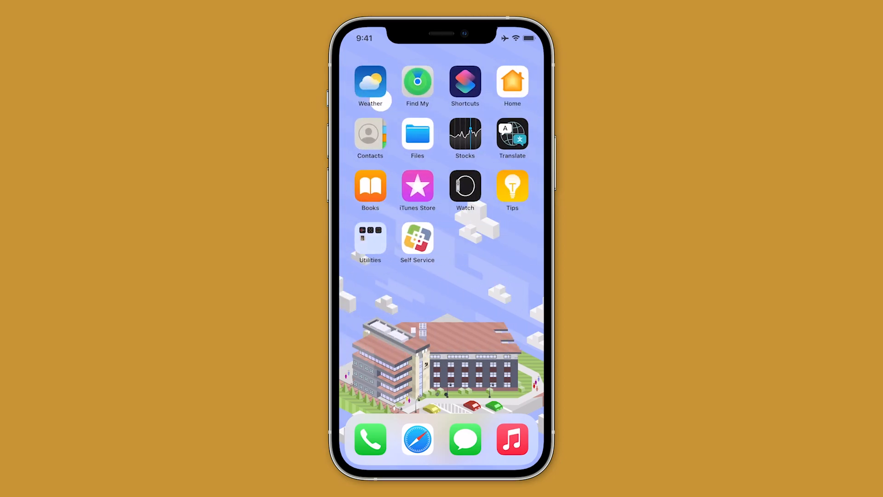
click(418, 237)
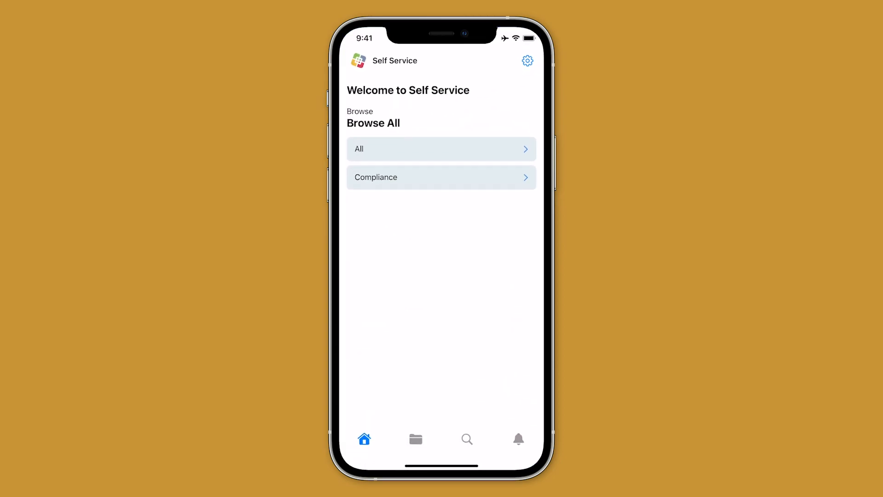
click(414, 177)
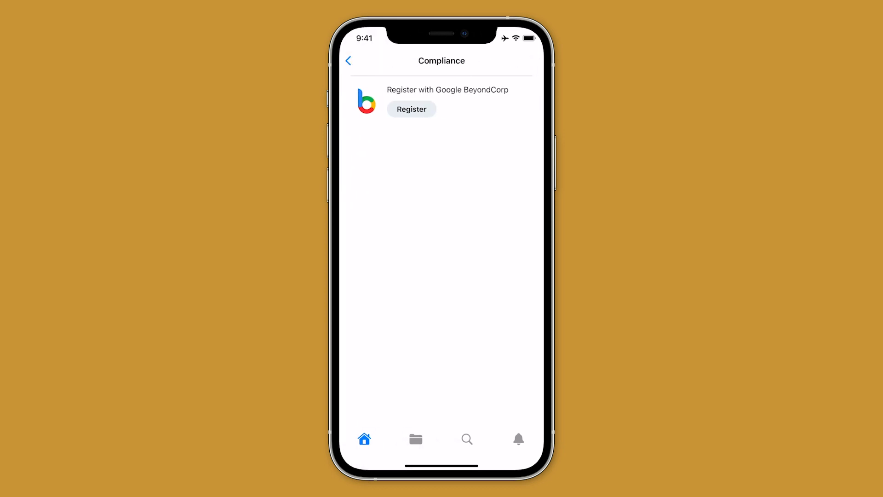
click(412, 109)
click(475, 282)
Step: Sign in with the work Google account and allow Jamf access to finish registration
click(361, 191)
text(om)
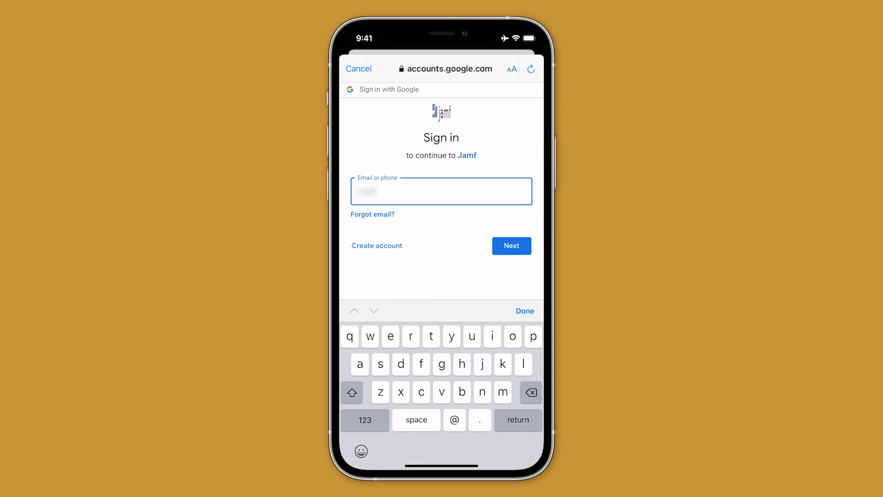
text(e)
click(512, 245)
text(•••••••••••)
click(511, 255)
click(475, 282)
click(488, 347)
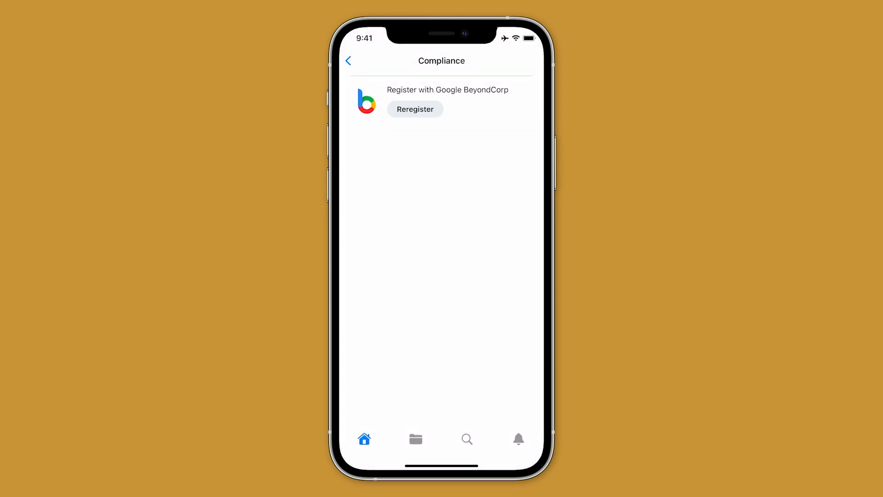